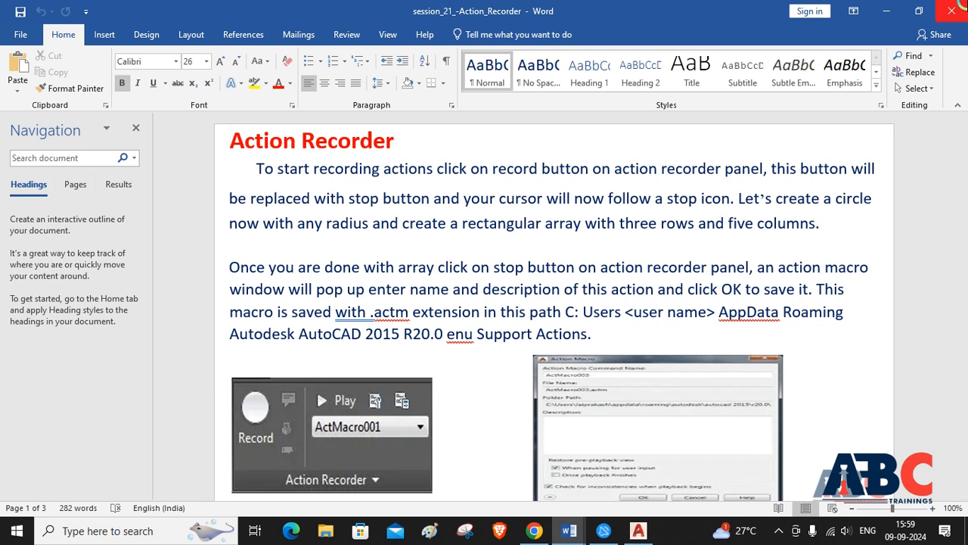
Read through the Action Recorder notes, covering recording, saving, playing back and editing an action macro
scroll(961, 76, "down", 4)
scroll(863, 140, "down", 5)
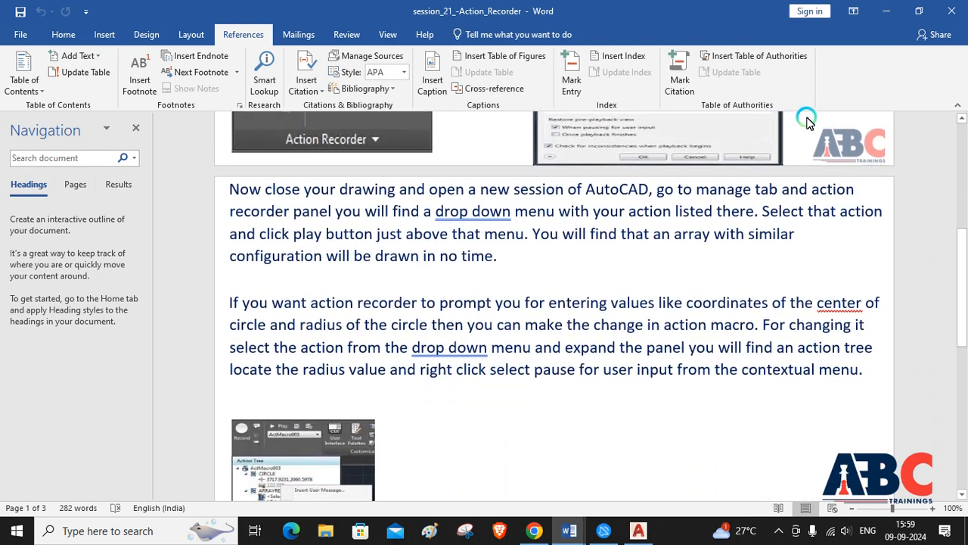
scroll(806, 121, "down", 1)
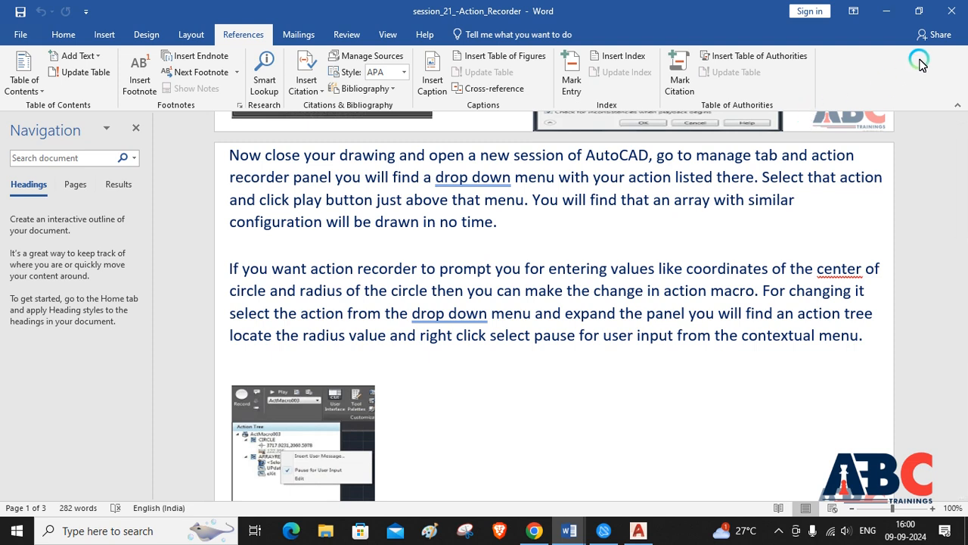
scroll(918, 63, "down", 1)
scroll(583, 246, "down", 3)
scroll(582, 246, "down", 3)
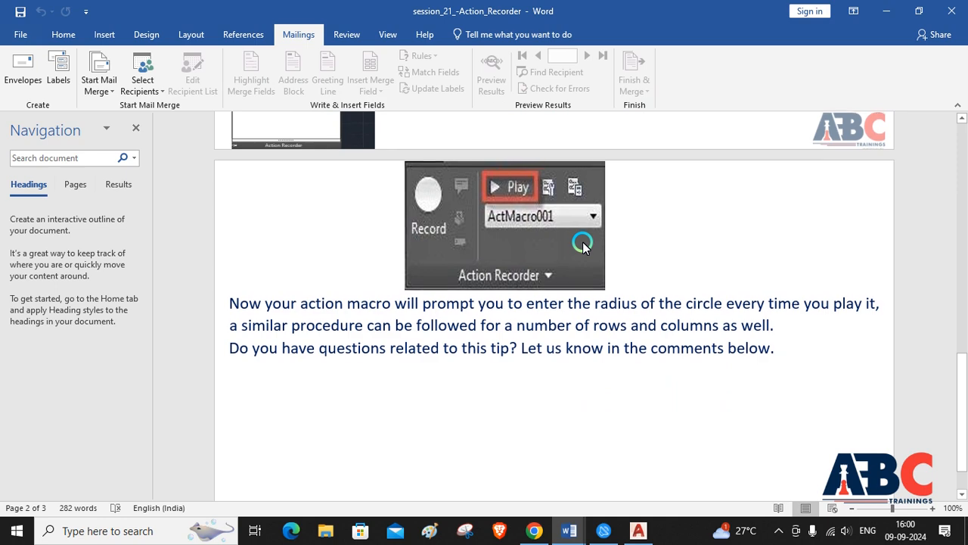
scroll(583, 246, "down", 1)
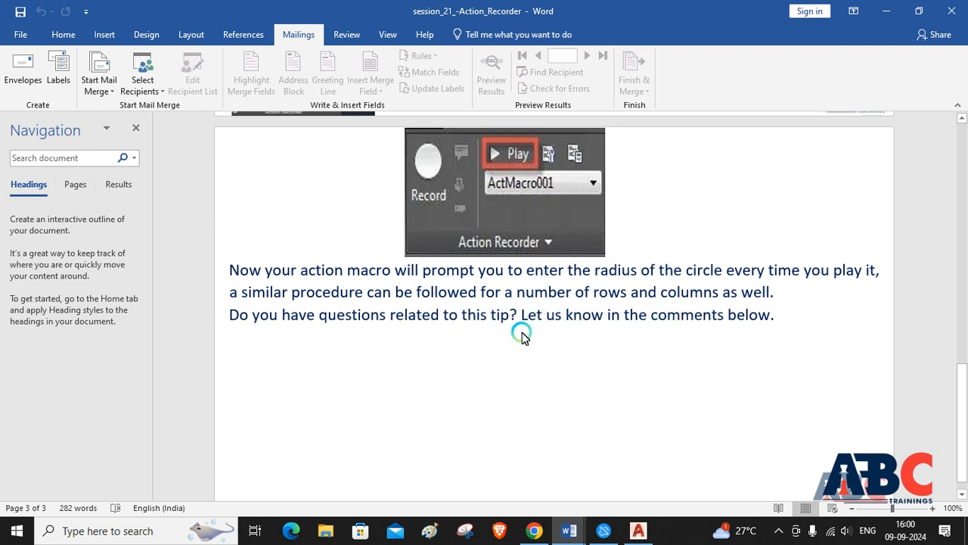
Switch to AutoCAD and start recording an action macro with the ACTRECORD command
left_click(649, 531)
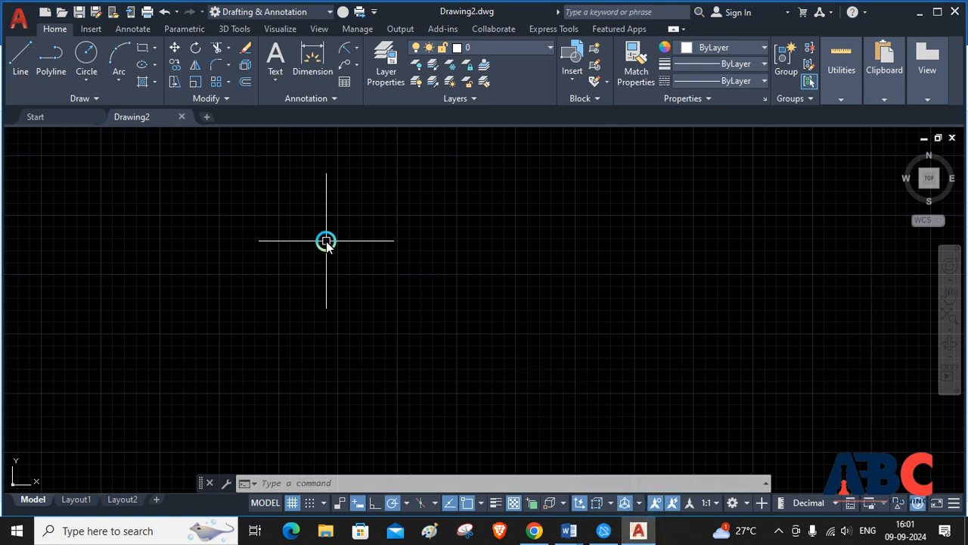
left_click(355, 29)
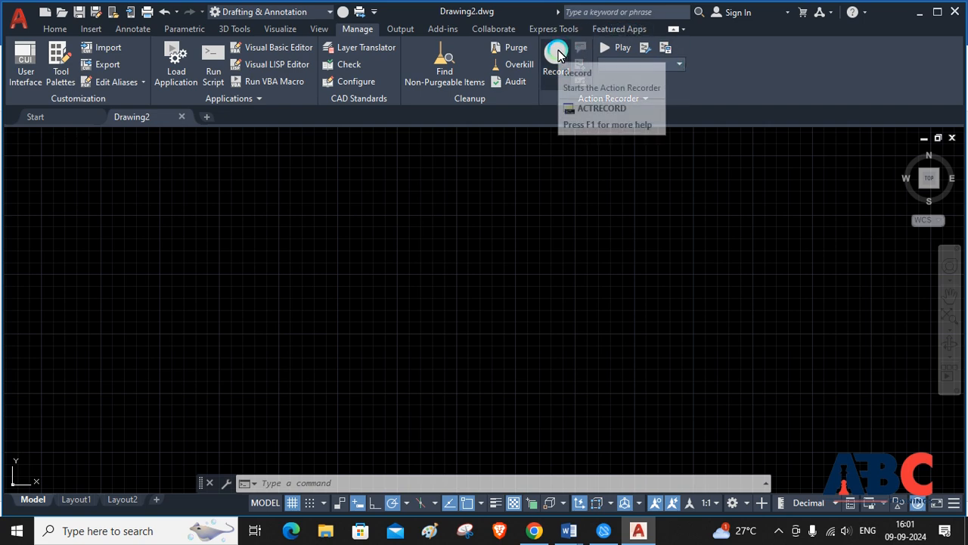
left_click(297, 482)
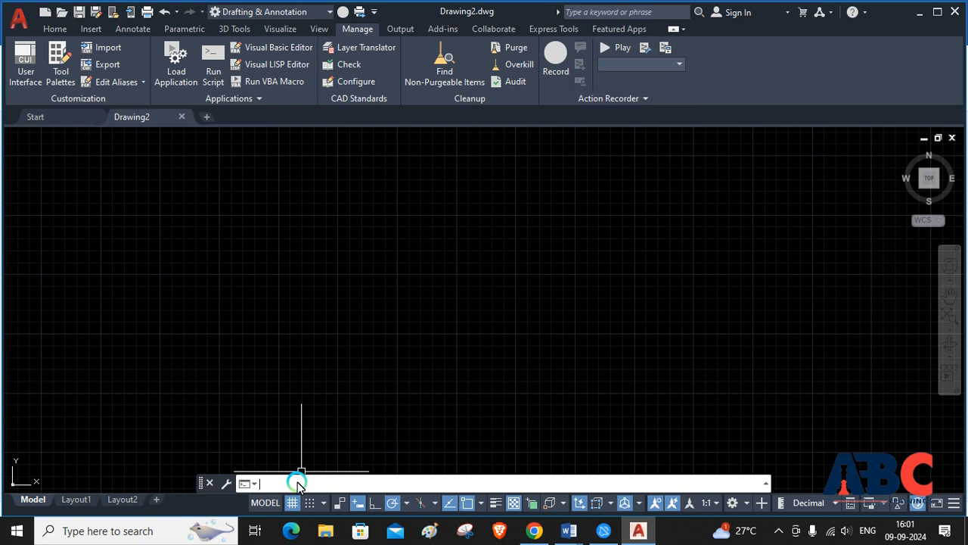
type("ACTR")
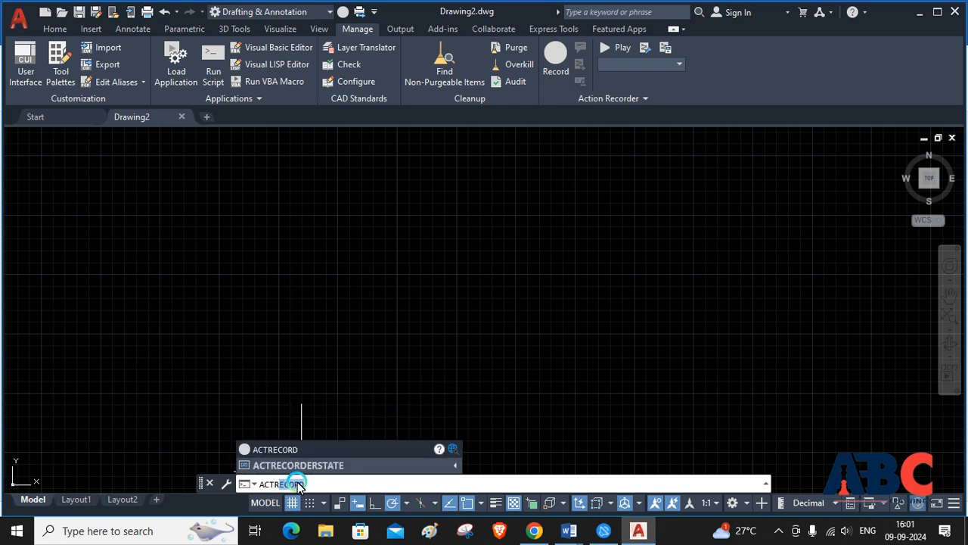
key("Return")
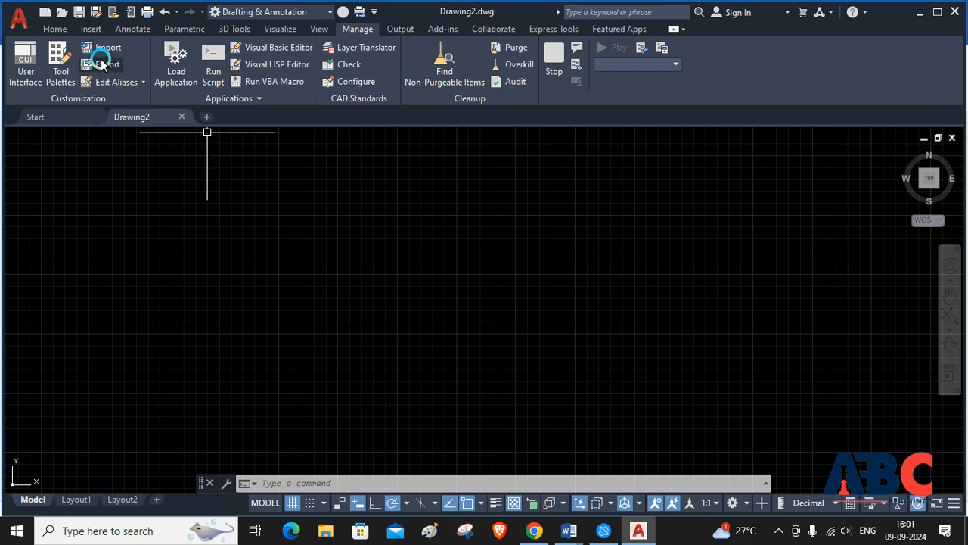
Draw a six-sided polygon inscribed in a circle of radius 200 in the middle of the drawing area
left_click(57, 29)
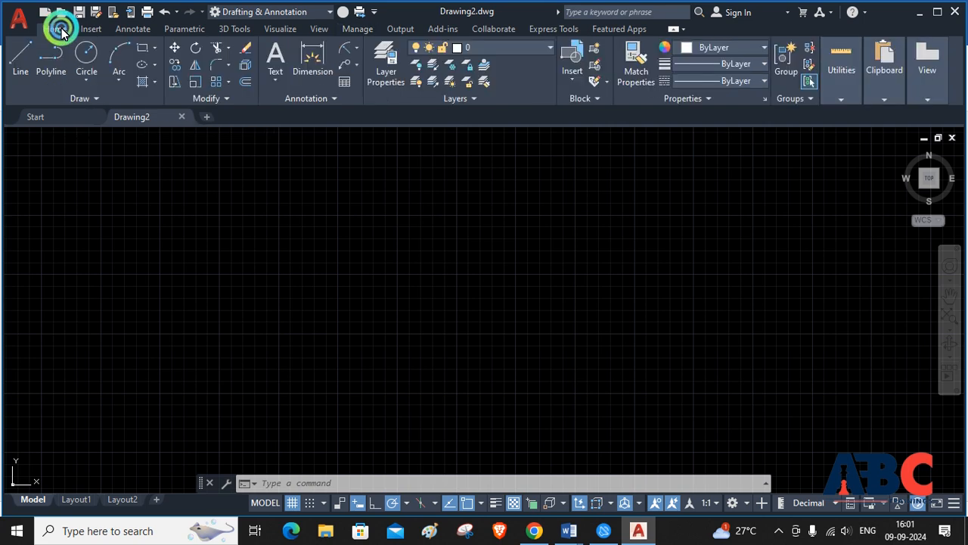
left_click(155, 48)
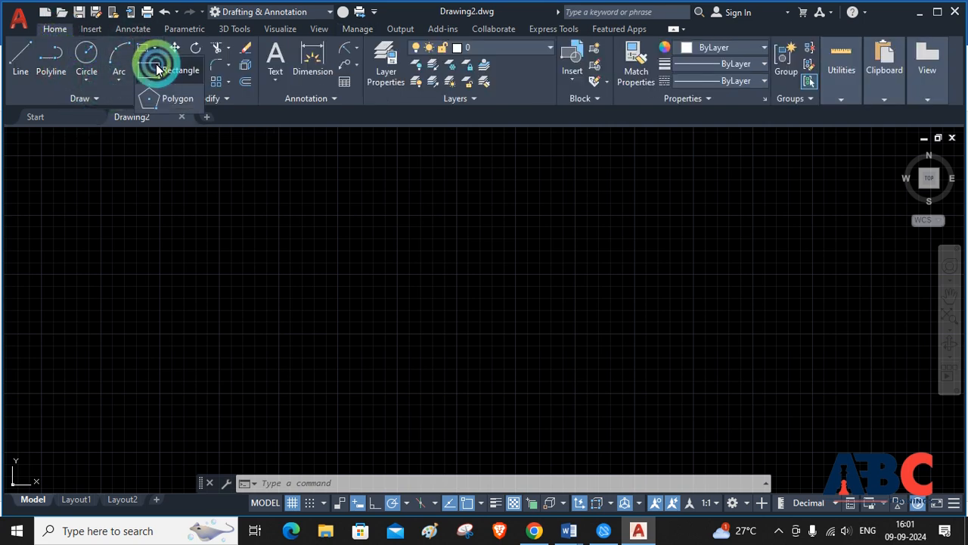
left_click(173, 99)
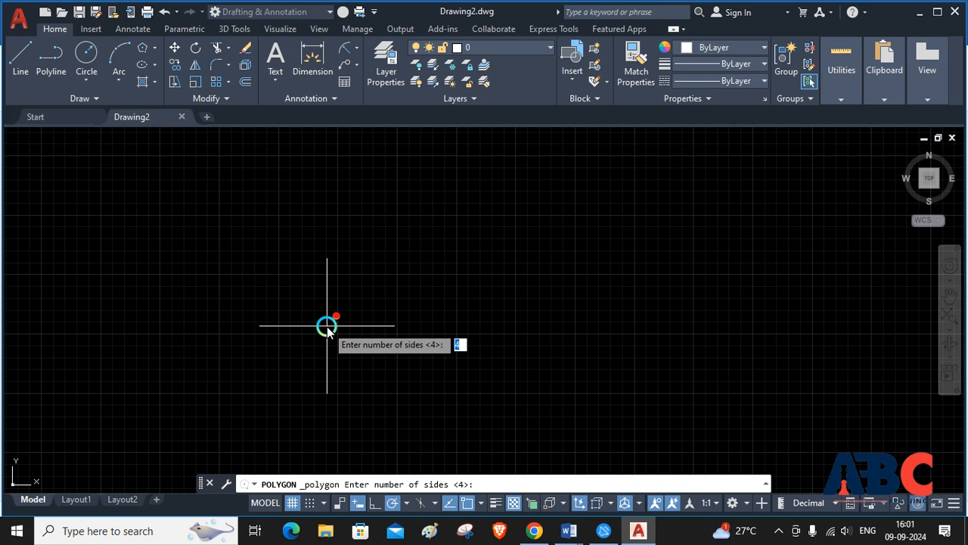
type("6")
key("Return")
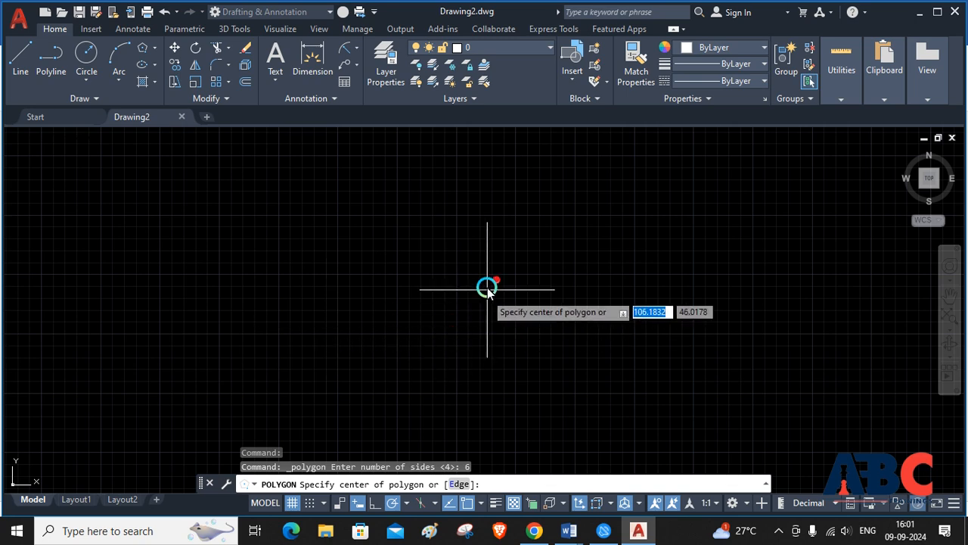
left_click(456, 273)
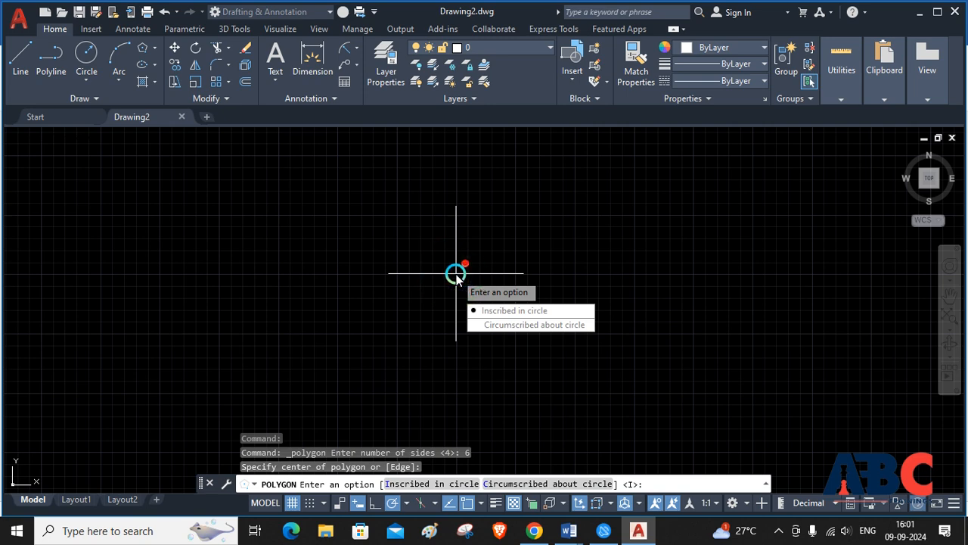
left_click(651, 483)
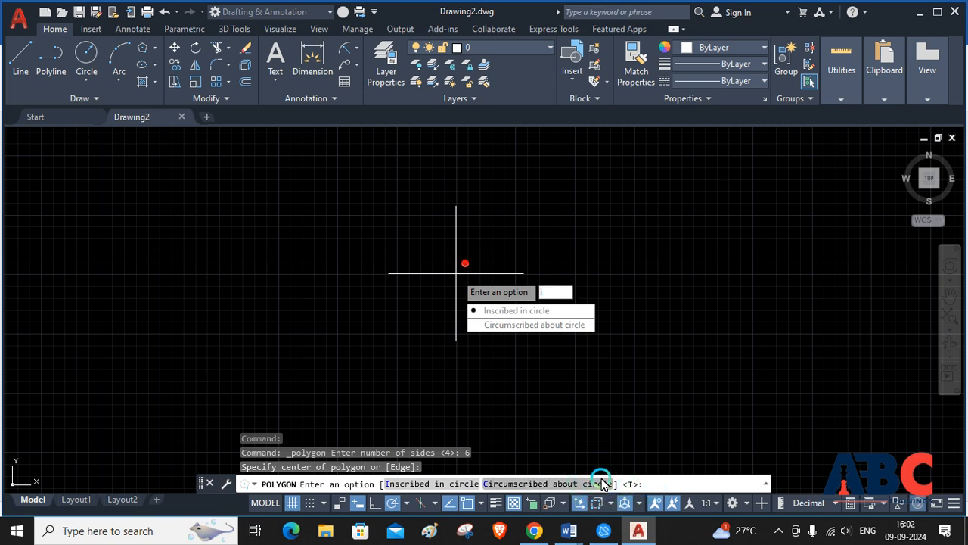
type("i")
key("Return")
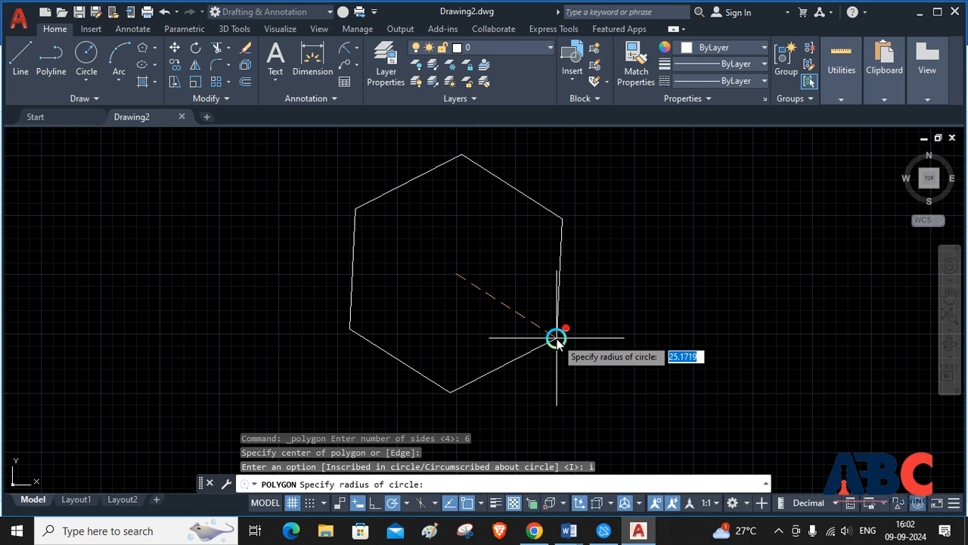
type("200")
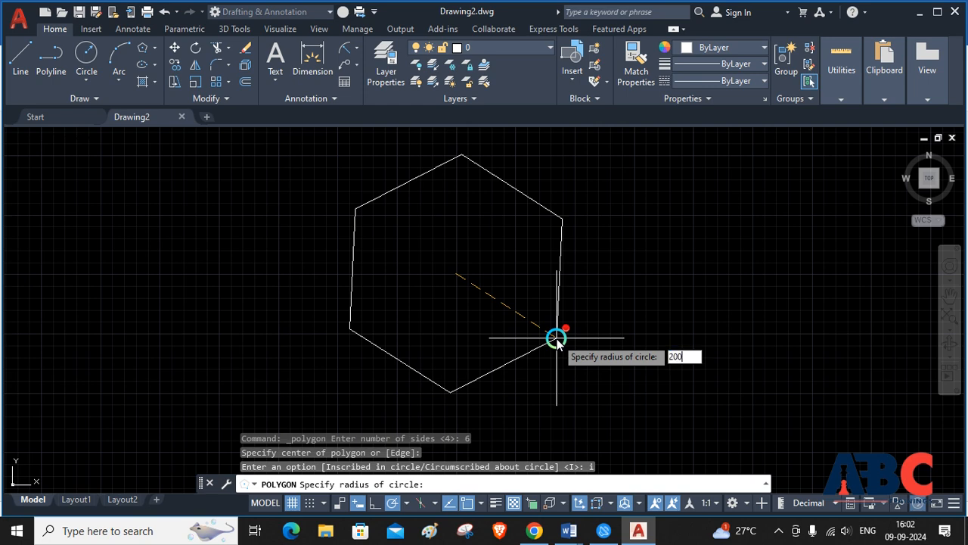
key("Return")
scroll(545, 335, "down", 5)
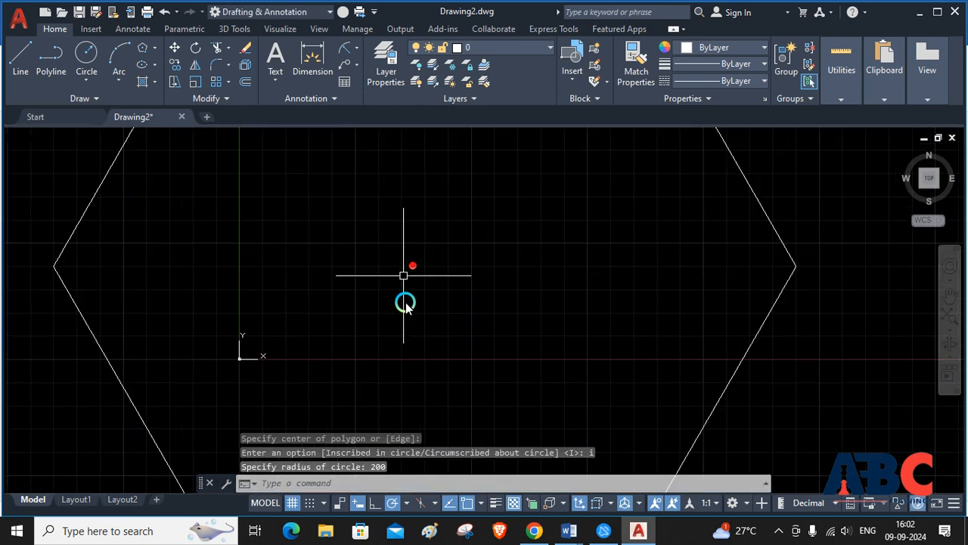
scroll(413, 339, "down", 2)
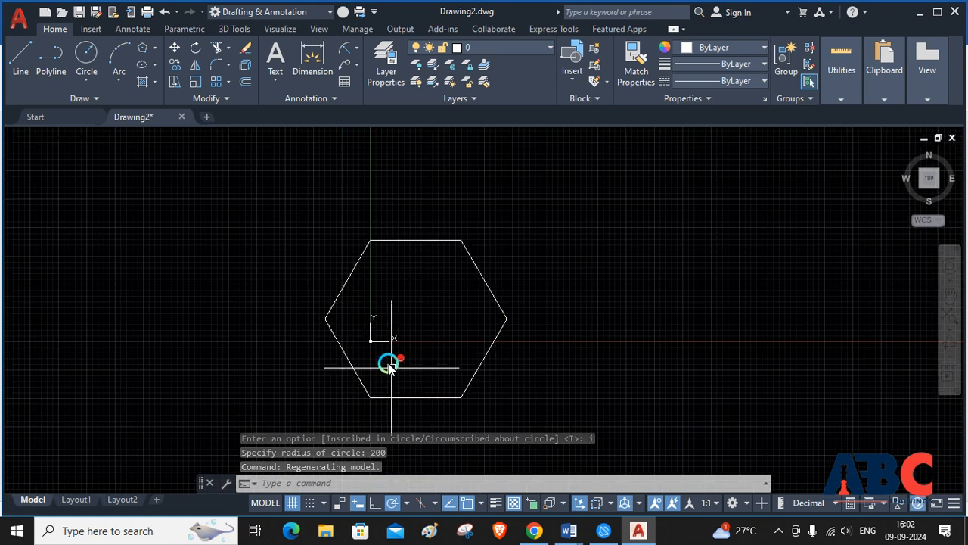
Draw a circle of radius 50 at the hexagon's centre
left_click(86, 53)
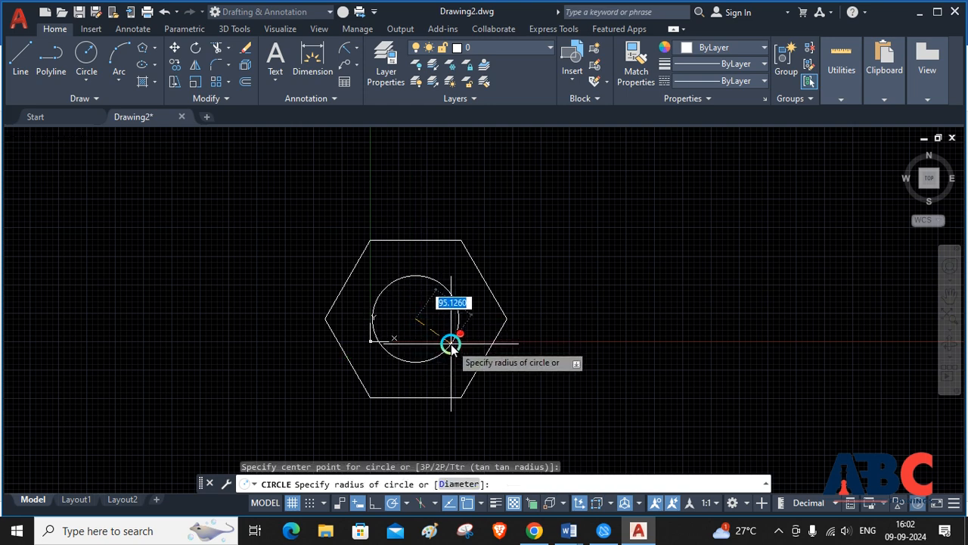
type("10")
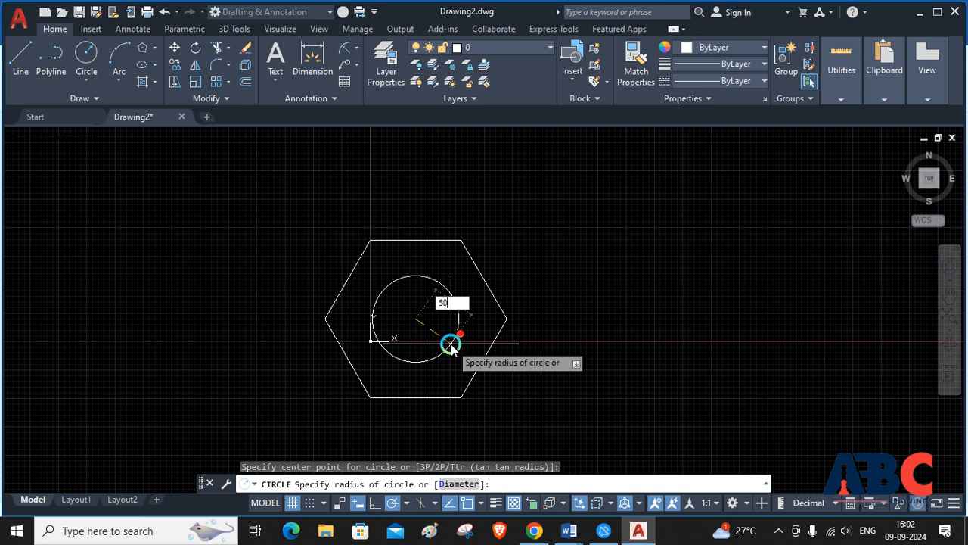
key("Return")
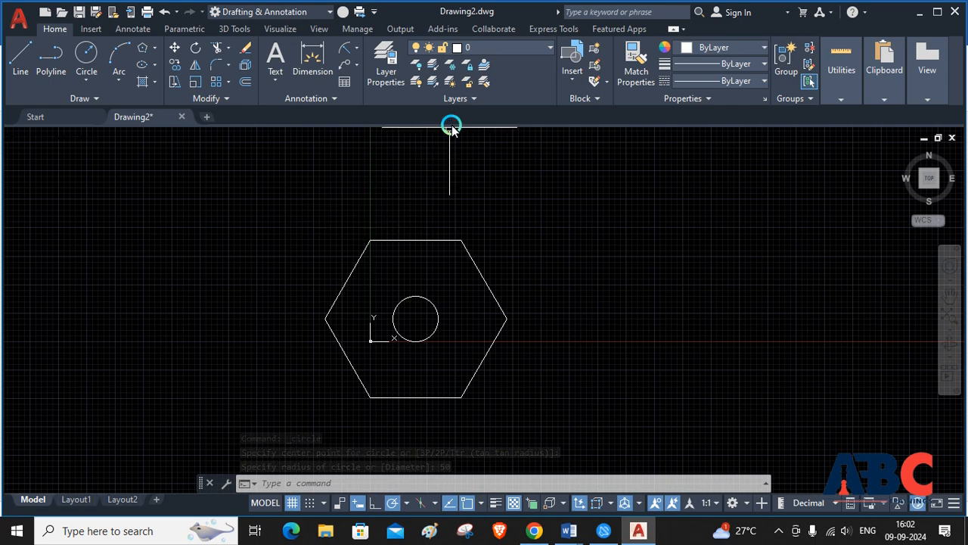
Stop the recording with ACTSTOP and save the action macro as ActMacro001 with the default playback options
left_click(364, 30)
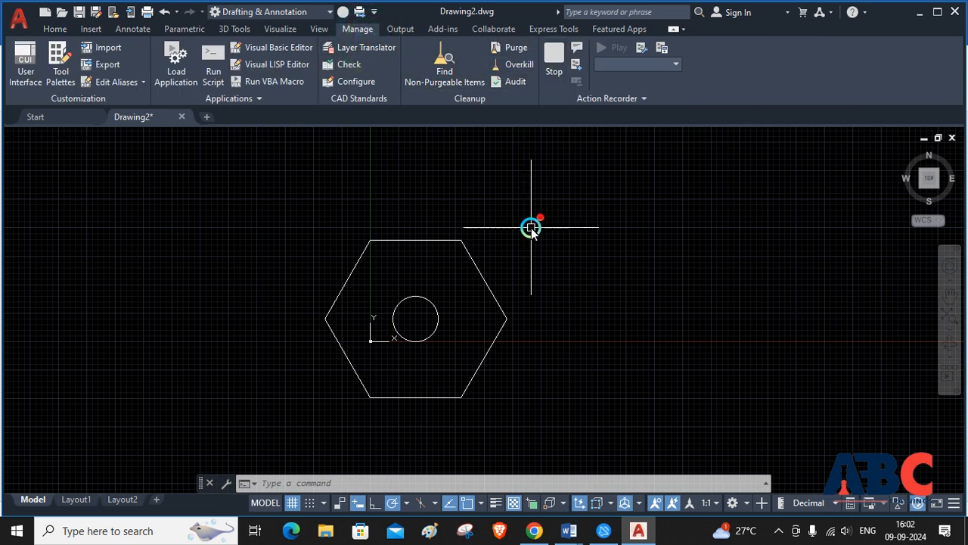
left_click(300, 488)
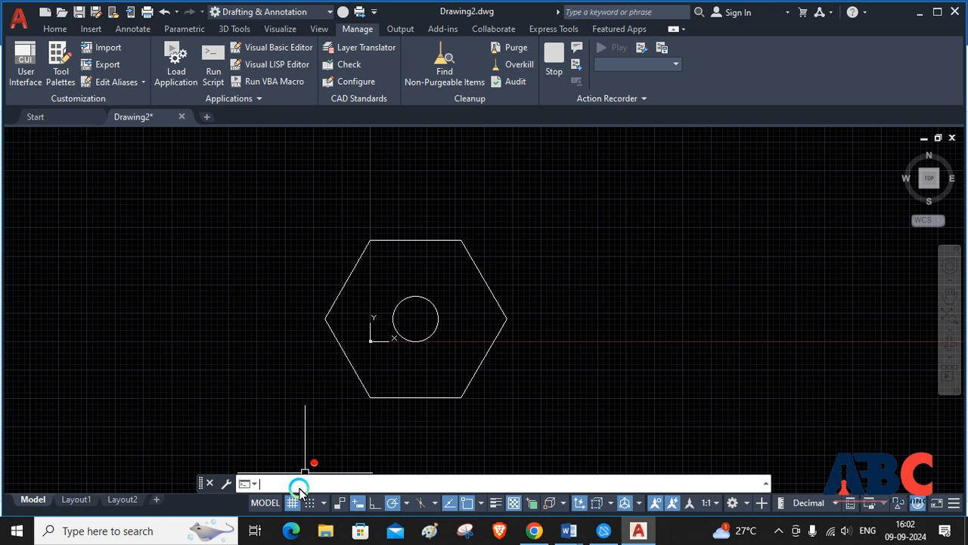
type("AC")
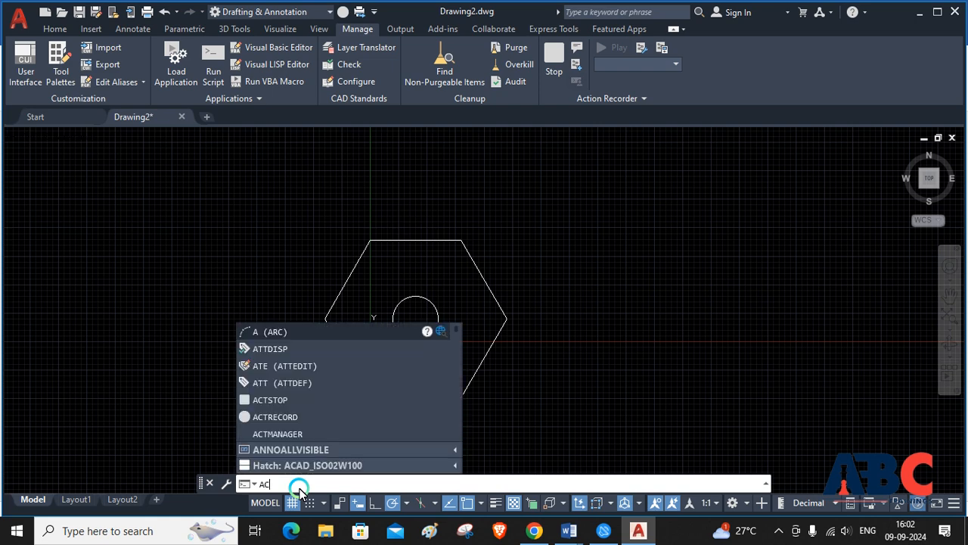
type("TS")
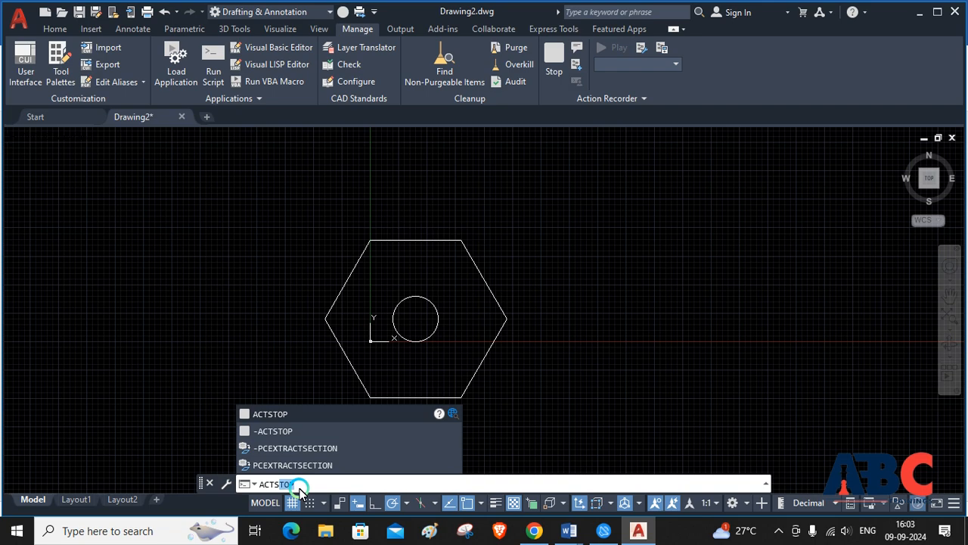
key("Return")
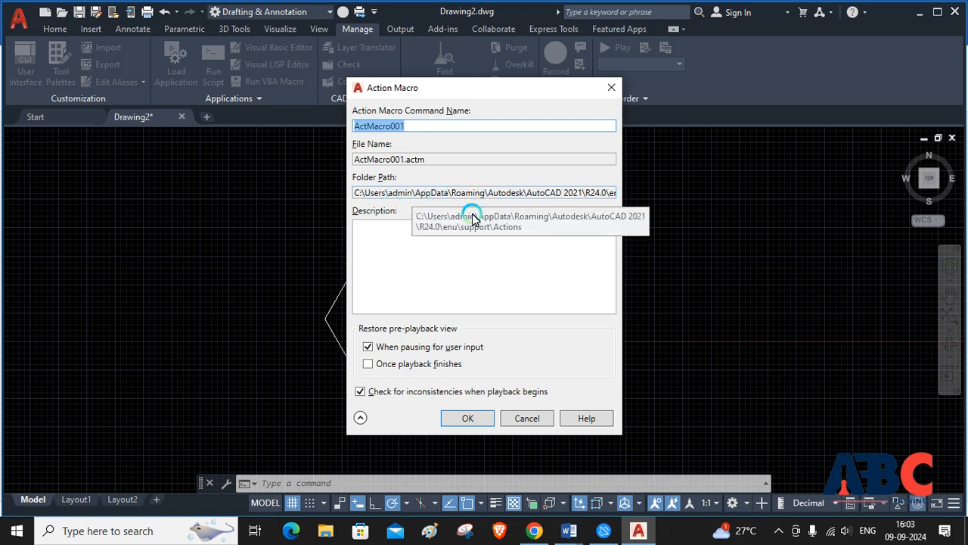
left_click(474, 421)
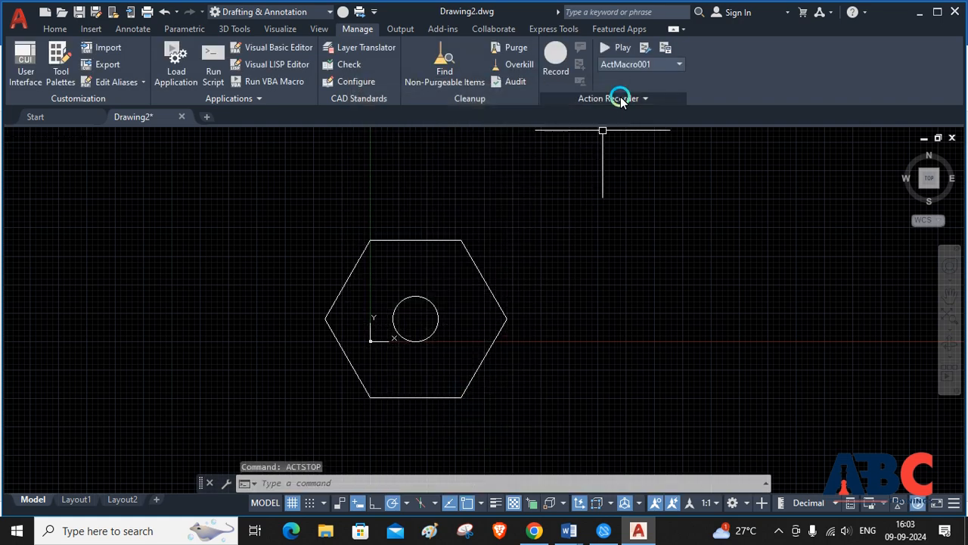
Close the drawing, saving it in Documents under the name ACTION RECORDER
left_click(952, 138)
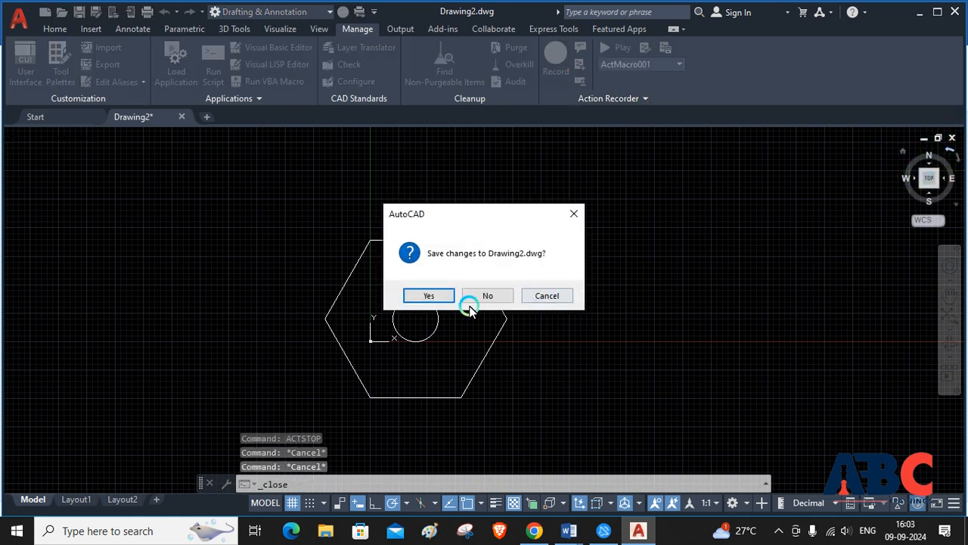
left_click(449, 298)
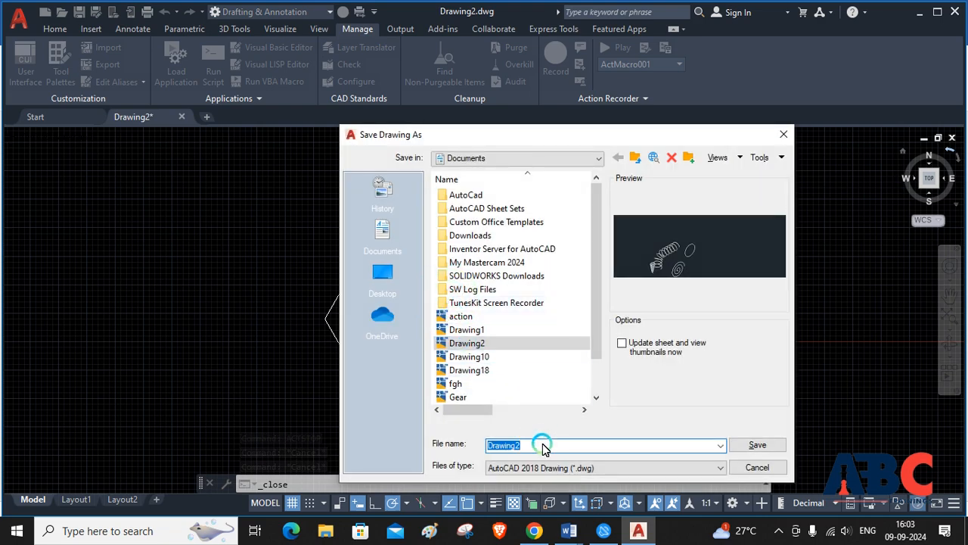
type("ACT")
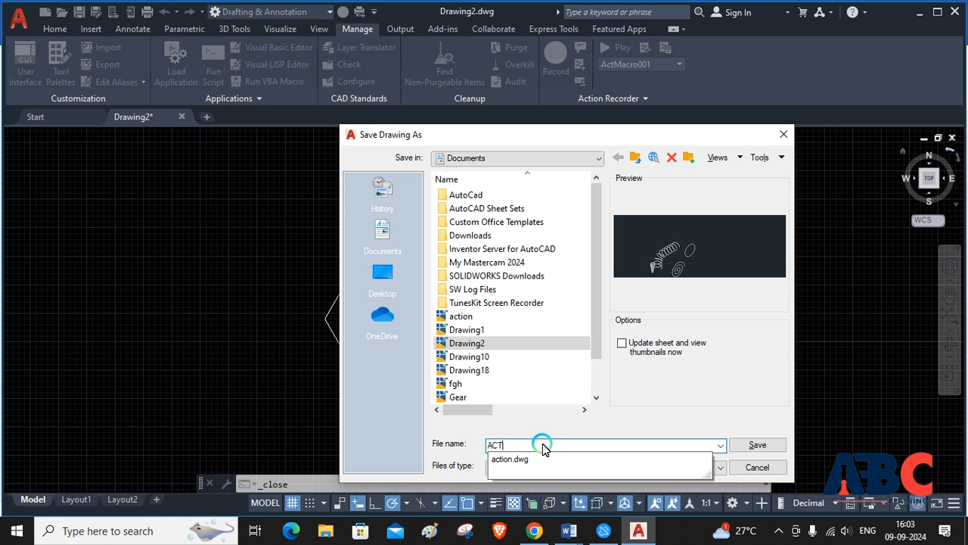
type("ION R")
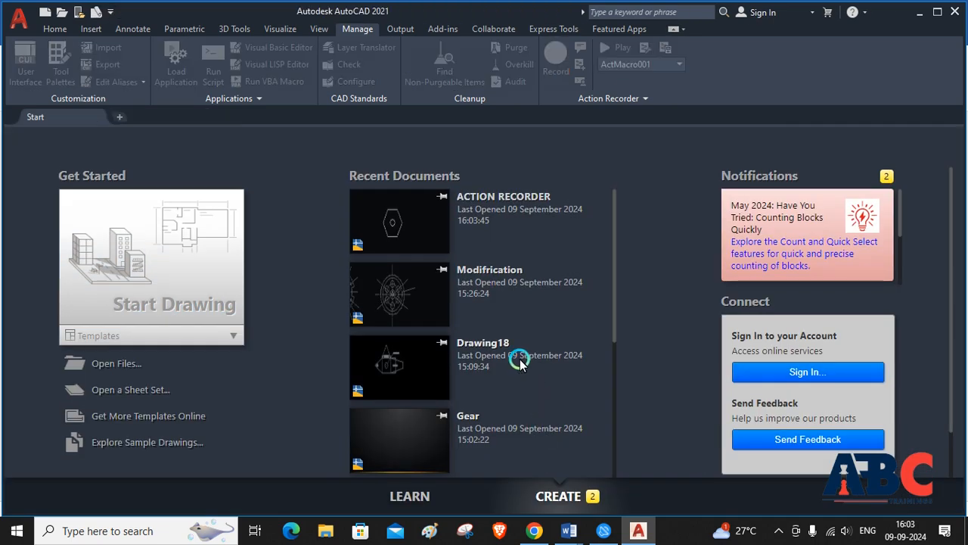
Start a new drawing, play the ActMacro001 action macro in it and dismiss the playback notice
left_click(183, 278)
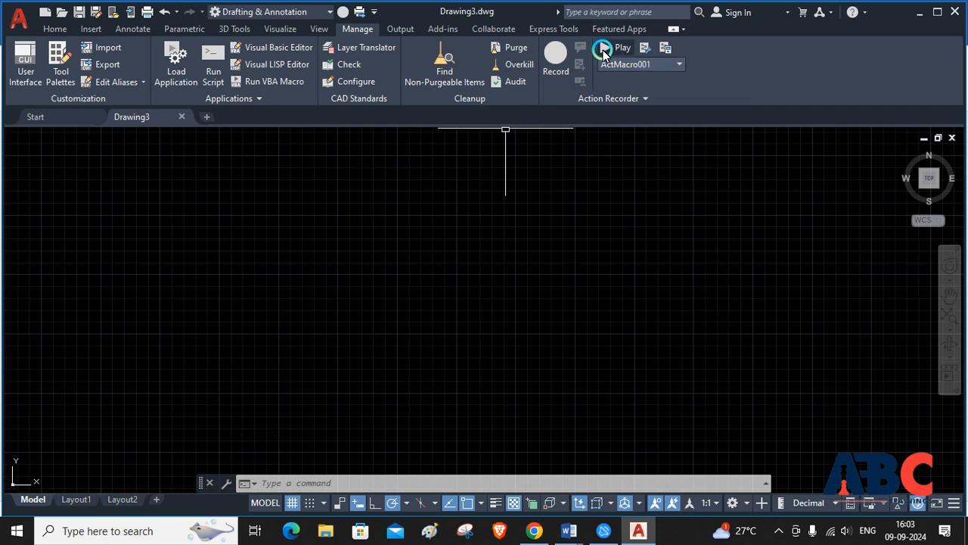
left_click(603, 50)
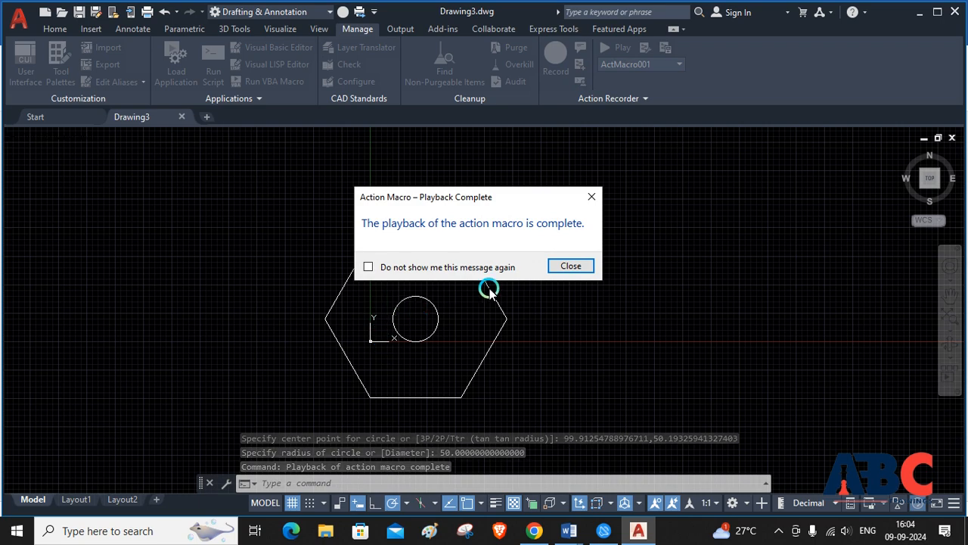
left_click(571, 264)
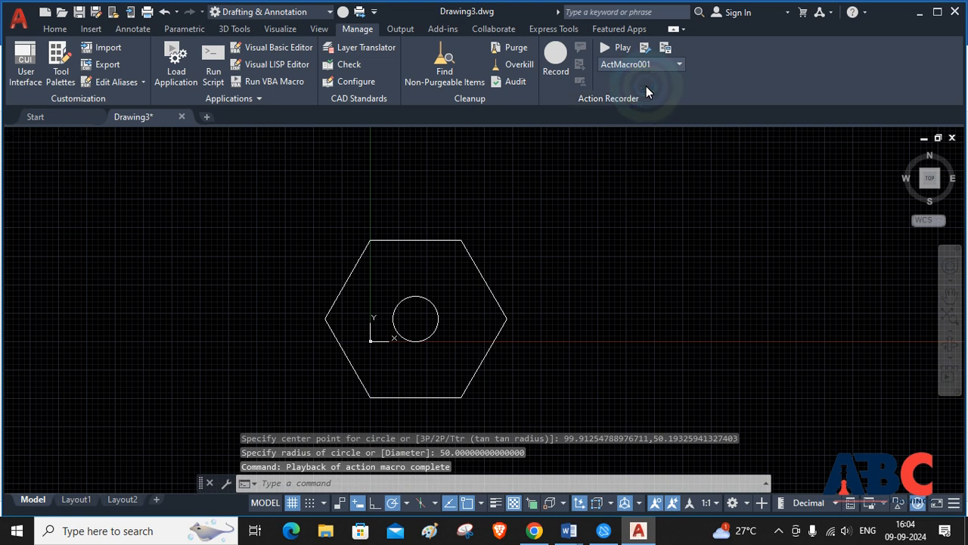
Float the Action Recorder over the drawing and make ActMacro001's polygon side count, centre point and 200 radius pause for user input
mouse_move(647, 85)
left_mouse_down()
mouse_move(641, 190)
mouse_move(661, 190)
left_mouse_up()
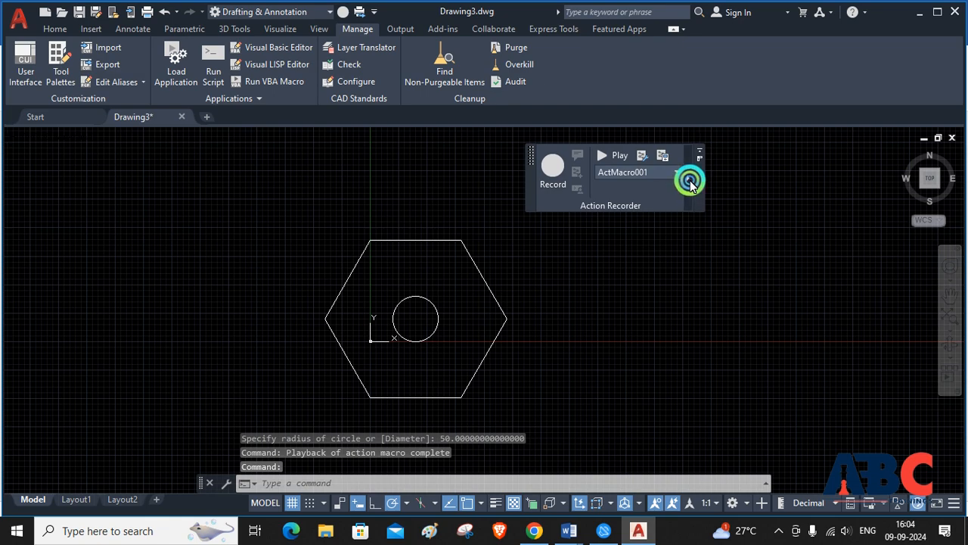
left_click(688, 178)
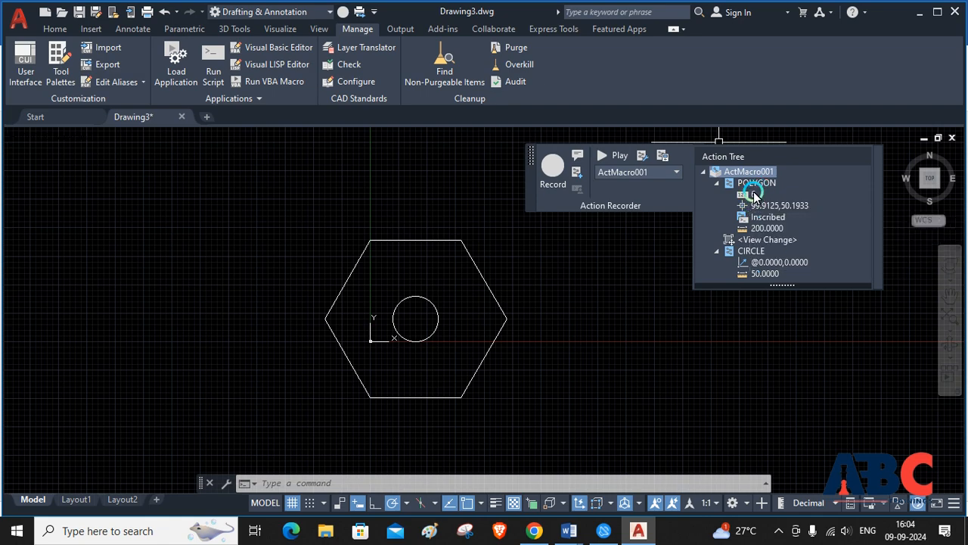
right_click(754, 195)
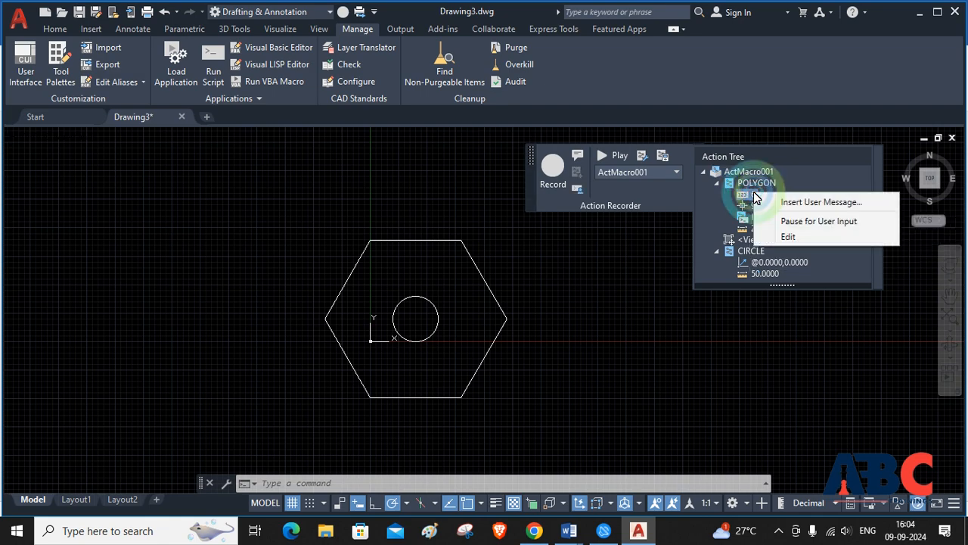
left_click(794, 223)
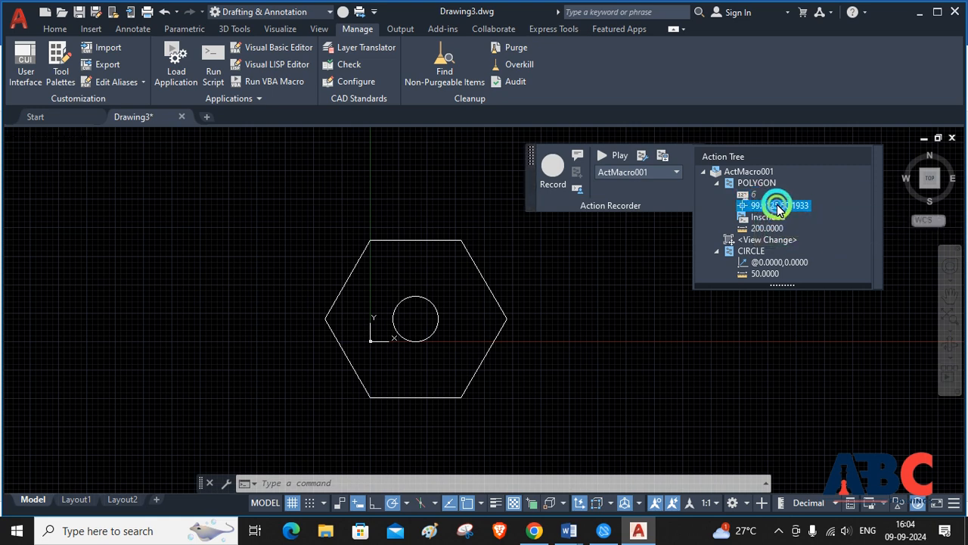
right_click(780, 206)
left_click(808, 249)
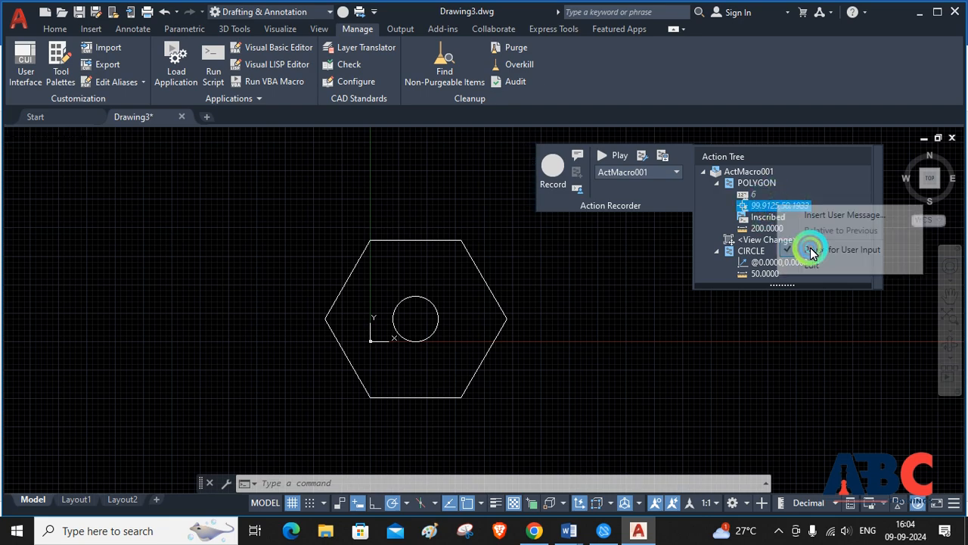
right_click(774, 228)
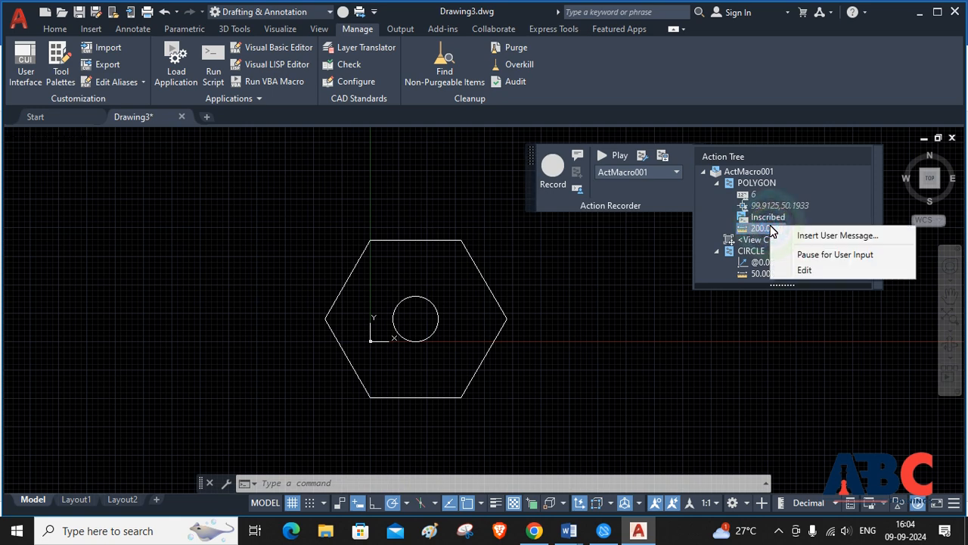
left_click(805, 255)
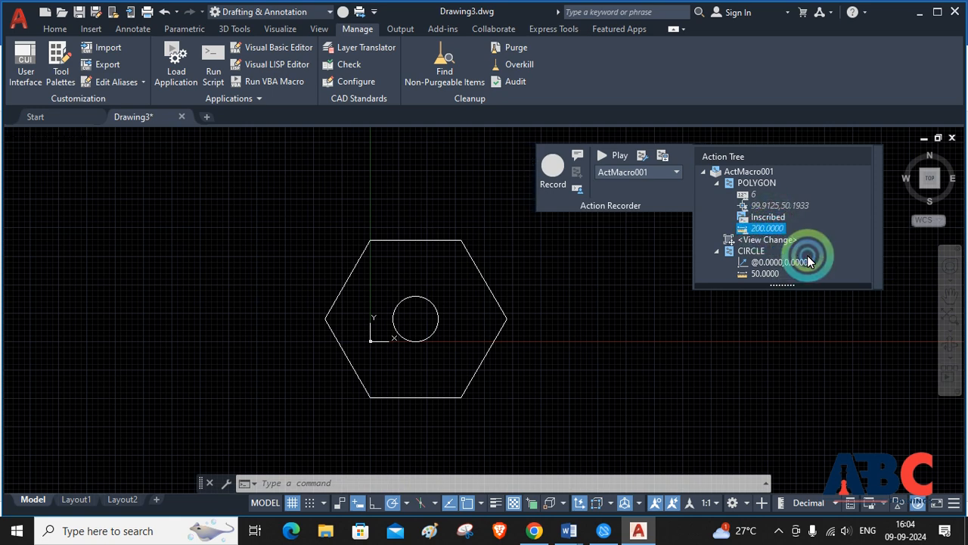
Make the circle's radius value in the ActMacro001 action tree pause for user input
left_click(765, 274)
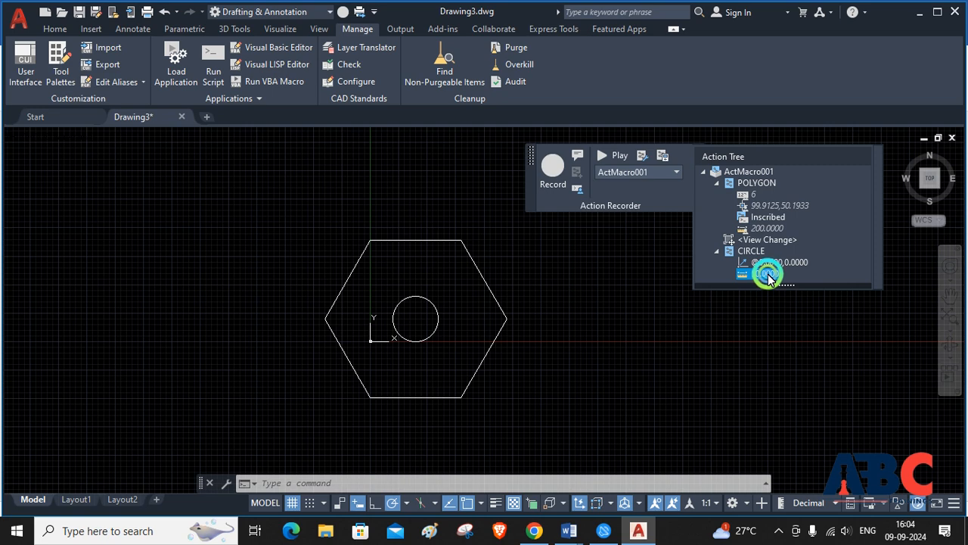
right_click(769, 277)
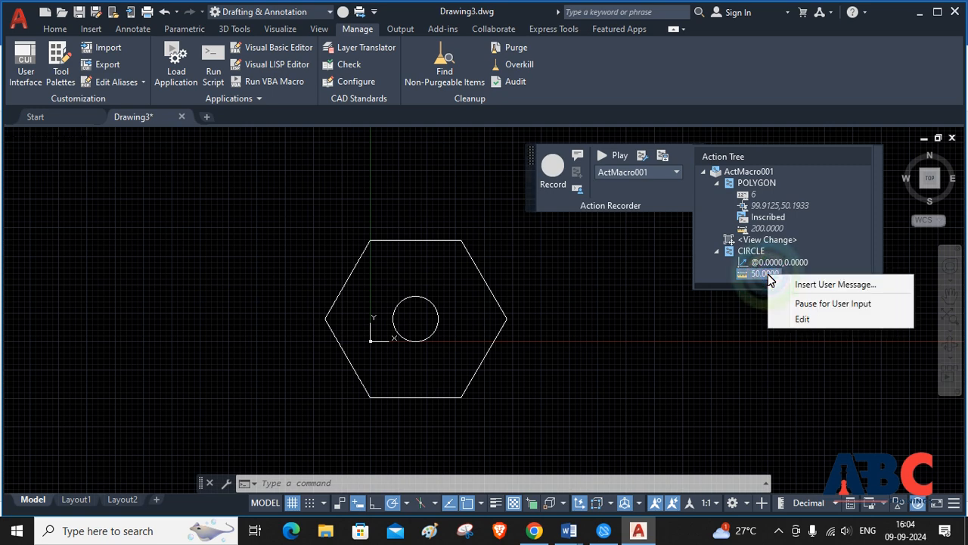
left_click(806, 304)
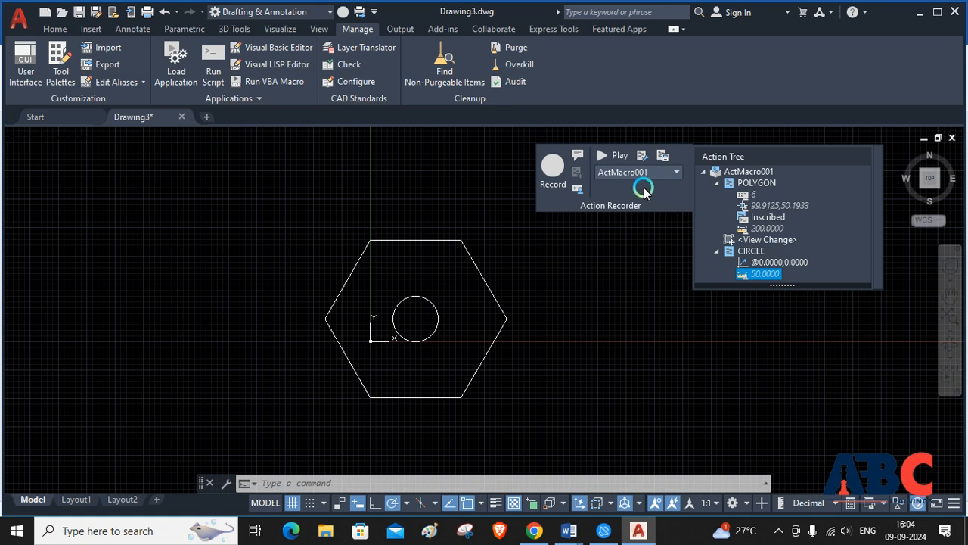
Play ActMacro001 and supply 8 sides, a centre point to the right of the existing hexagon, the Inscribed option and radius 250
left_click(600, 157)
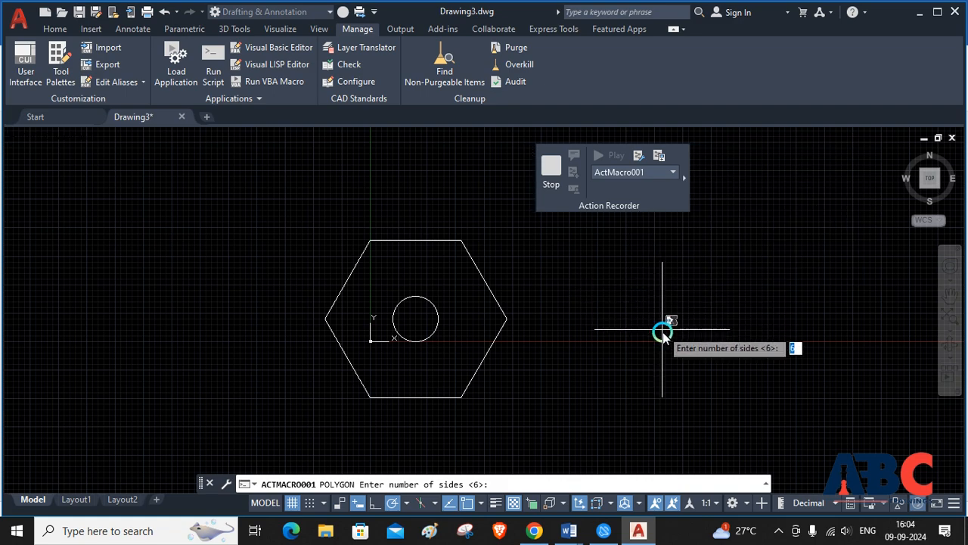
mouse_move(702, 317)
middle_mouse_down()
mouse_move(500, 326)
mouse_move(449, 344)
middle_mouse_up()
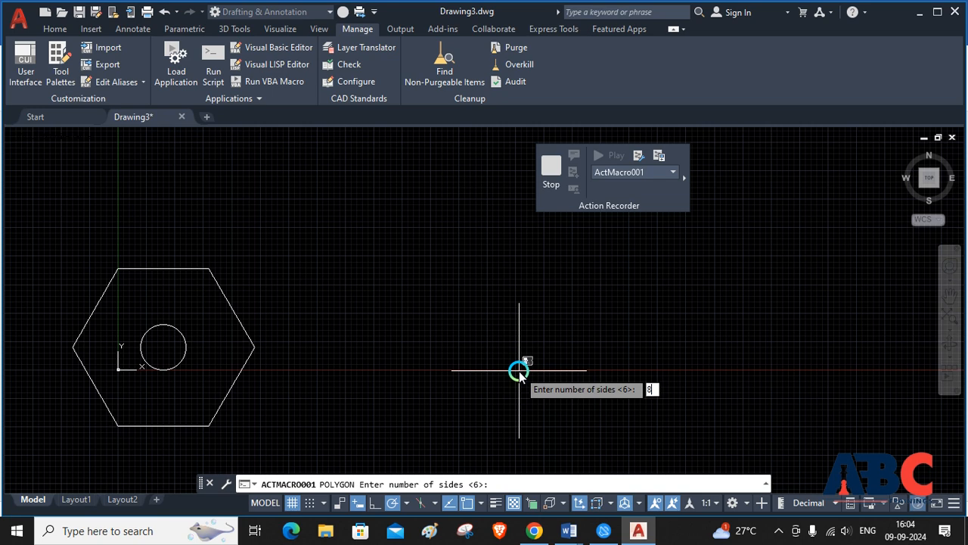
key("Return")
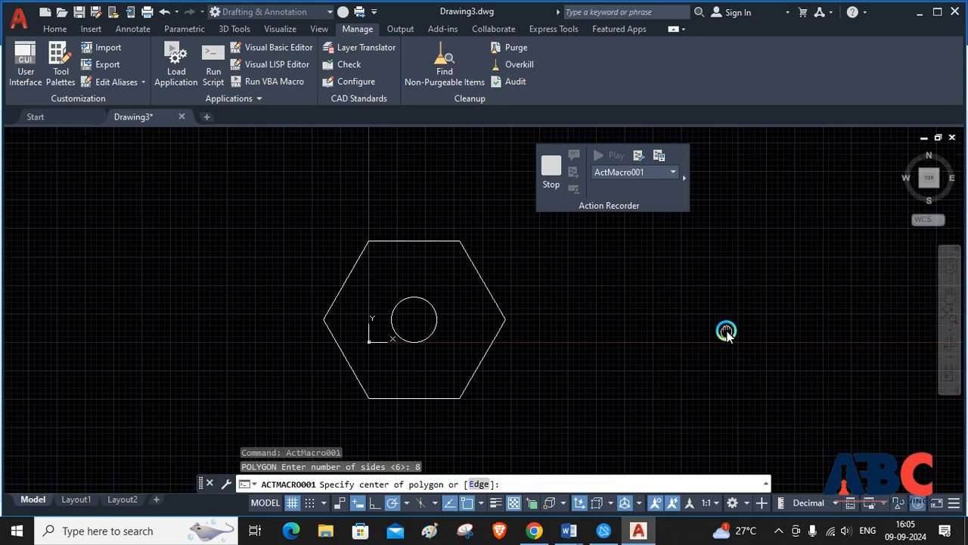
middle_click_drag(726, 329, 471, 385)
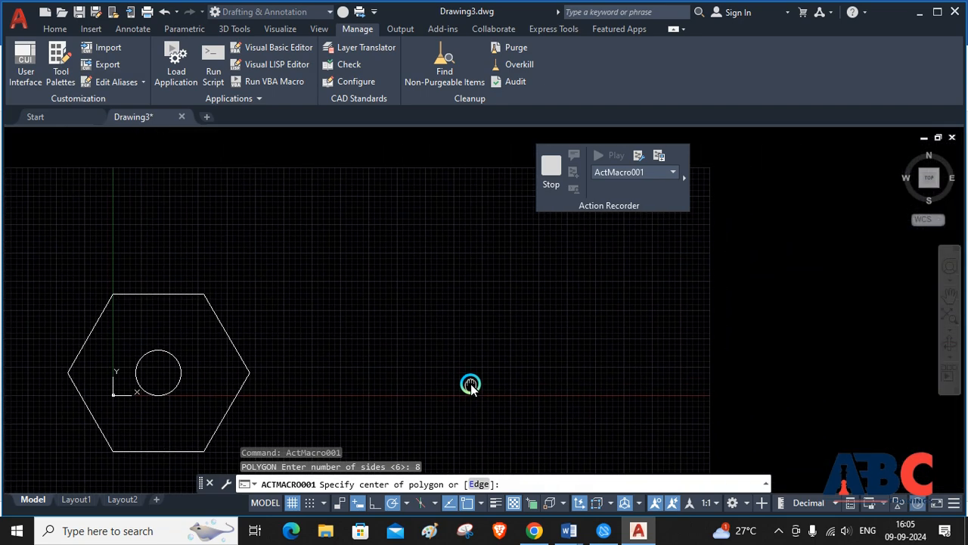
left_click(543, 369)
type("i")
key("Return")
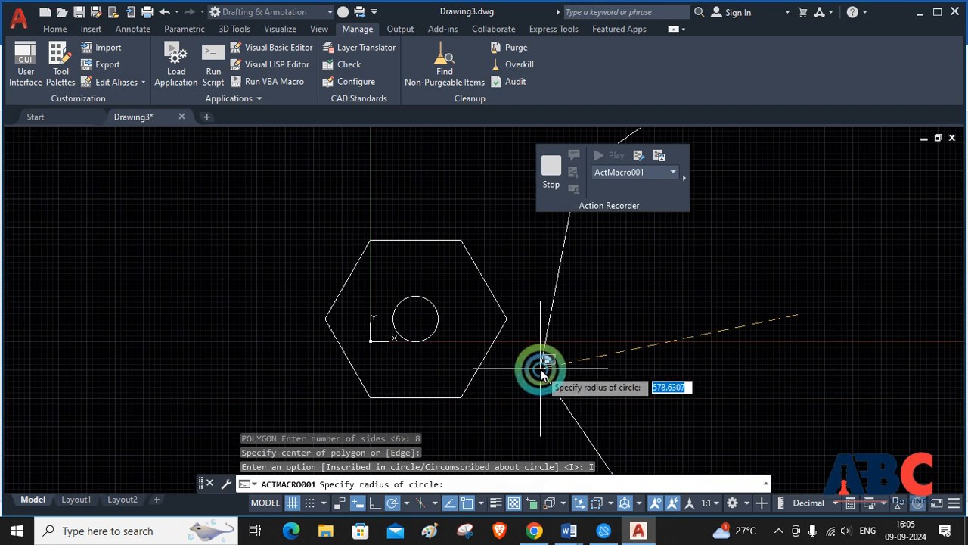
left_click(540, 369)
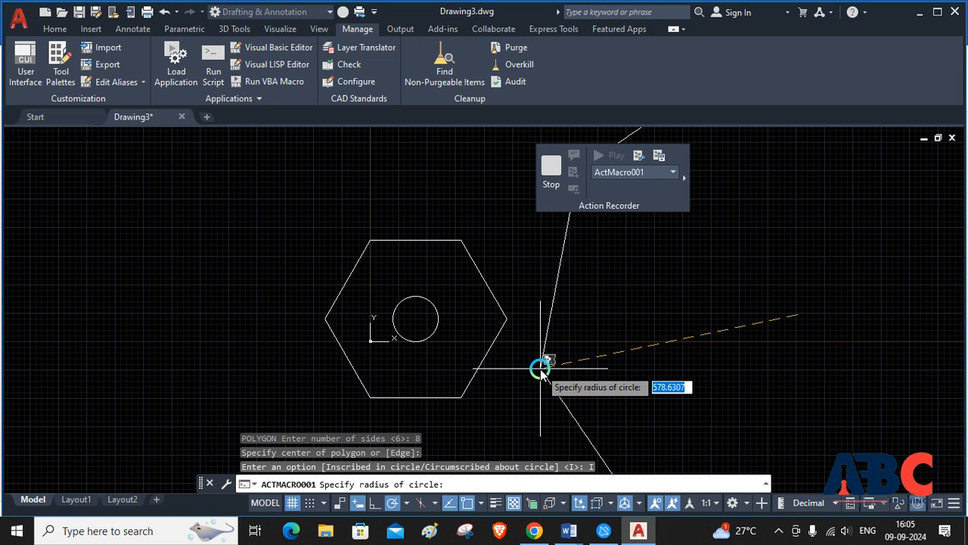
type("250")
key("Return")
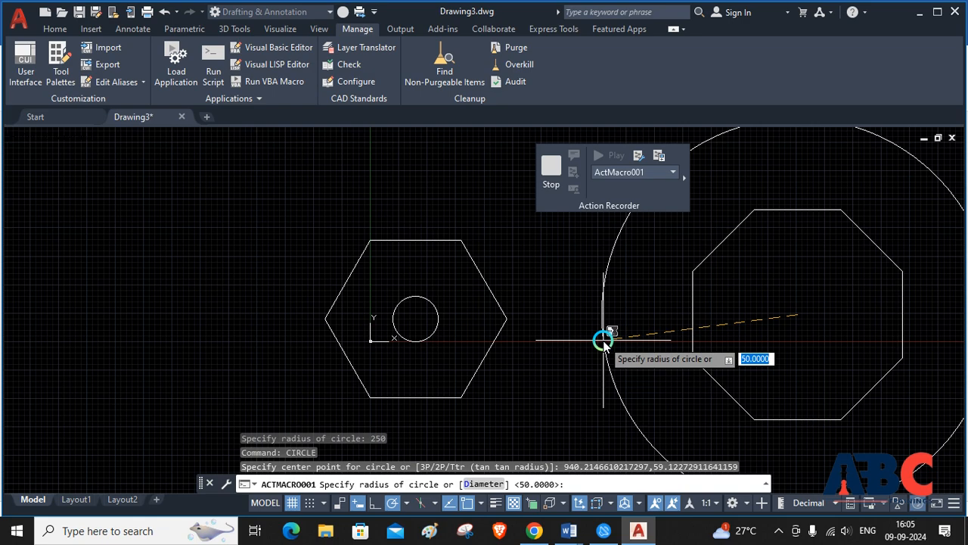
Give the macro's circle a radius of 57 inside the octagon and dismiss the playback notice
type("57")
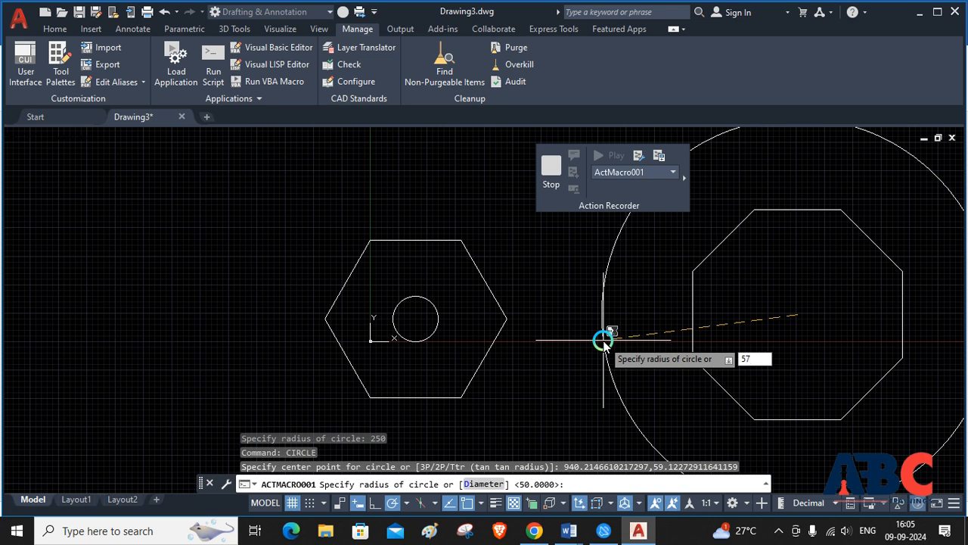
key("Return")
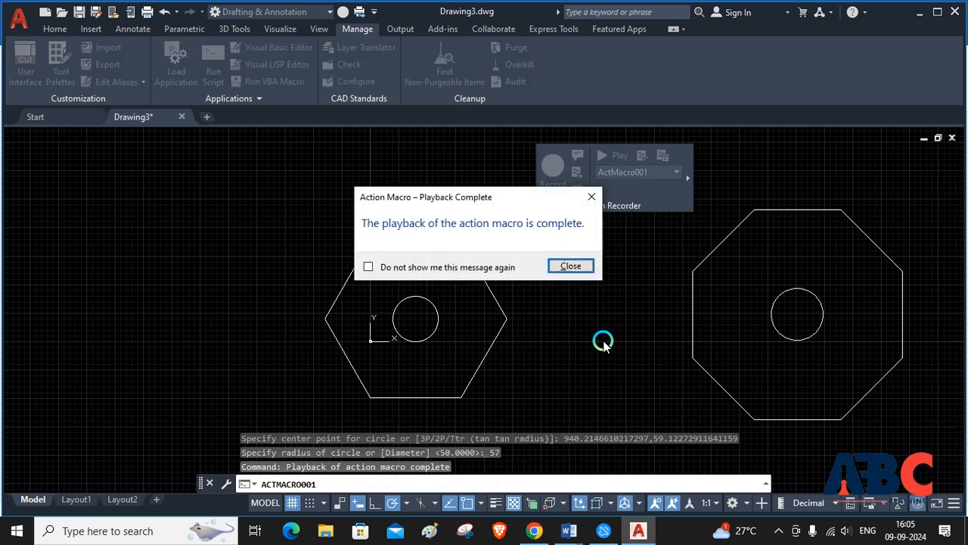
left_click(588, 196)
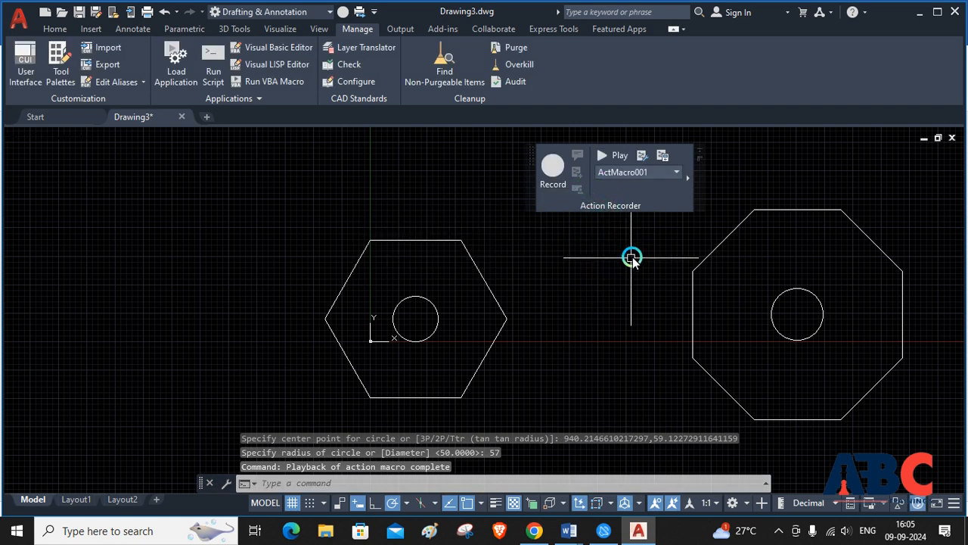